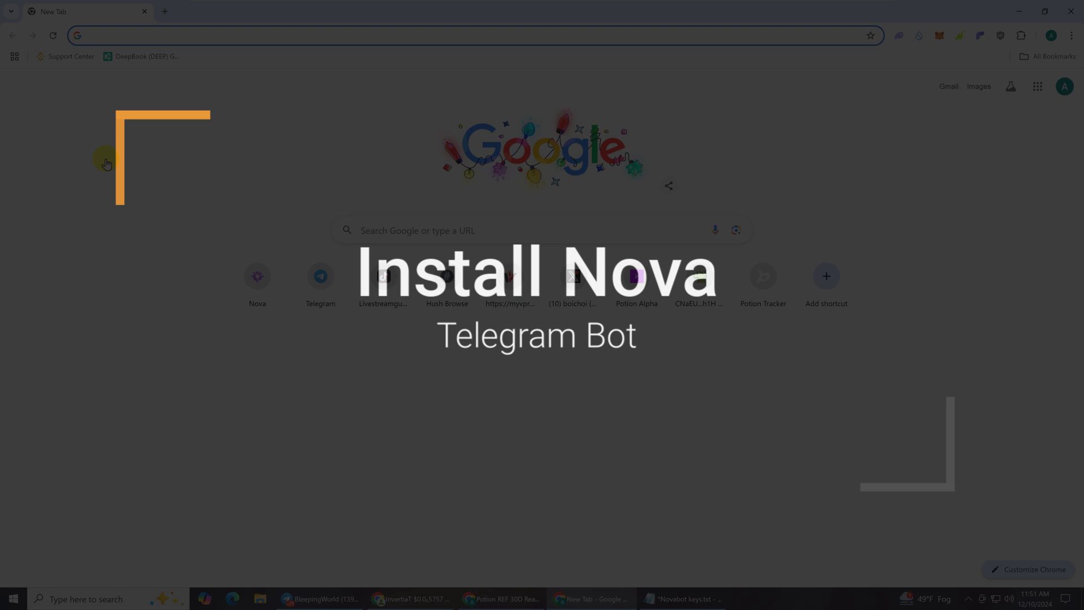
# Step: Open the t.me/TradeonNovaBot link in Chrome to bring up the Nova bot chat
pyautogui.click(106, 158)
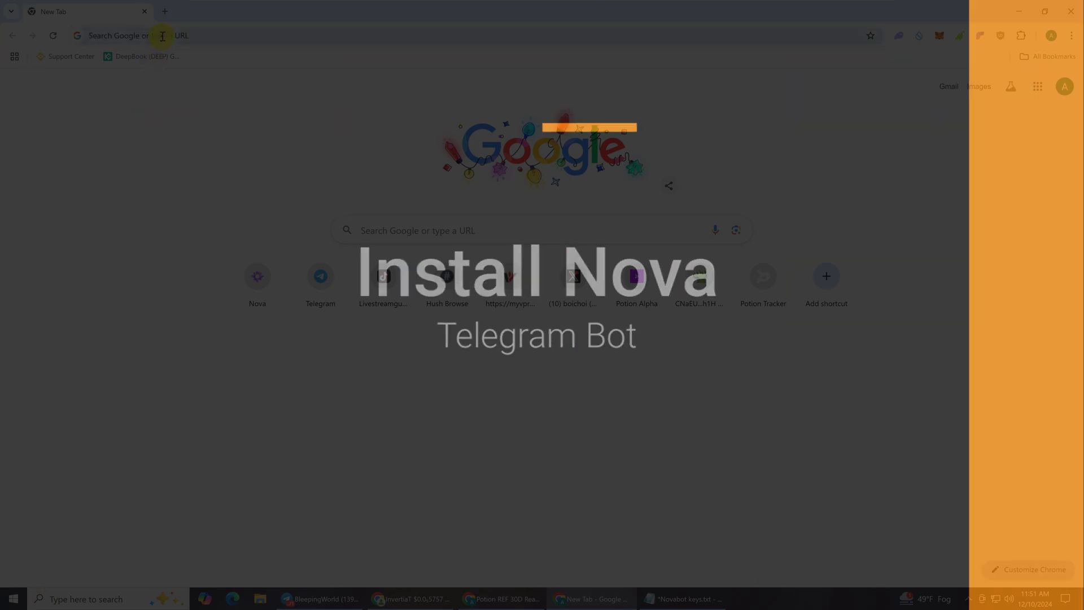
pyautogui.click(162, 36)
pyautogui.write('https://t.me/TradeonNovaBot?start=r-Bleepingworld')
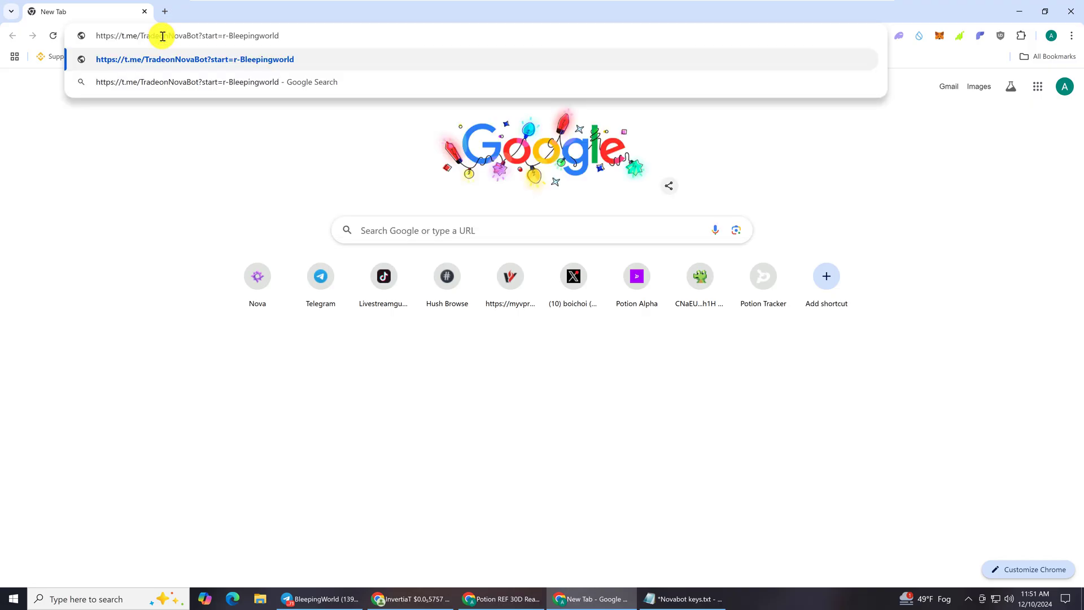
pyautogui.press('Return')
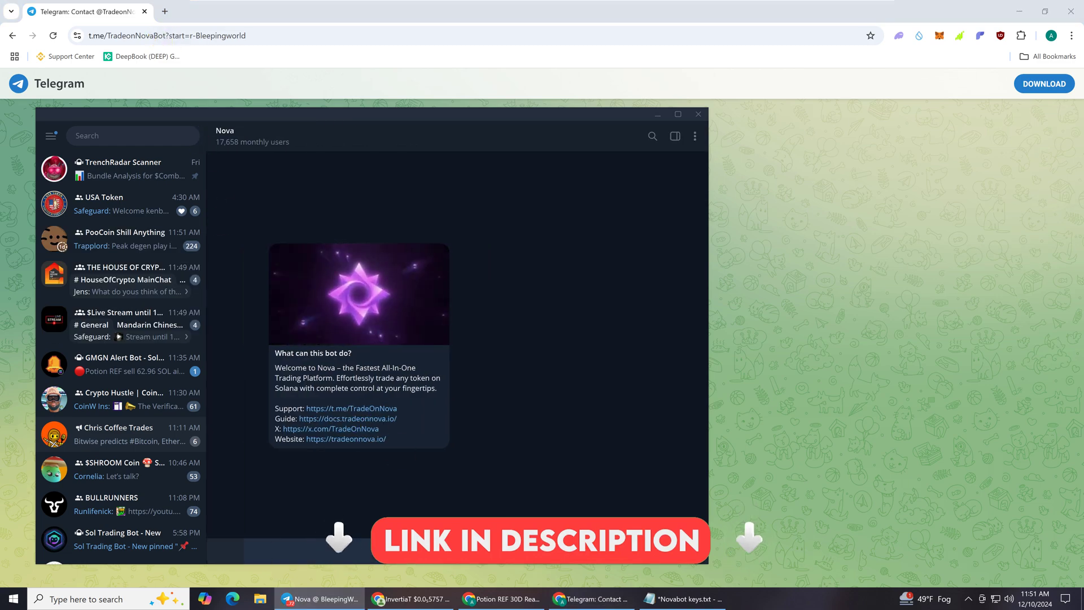
# Step: Start the Nova bot and send /menu to show the main menu with wallet W1 at 1 SOL
pyautogui.click(387, 550)
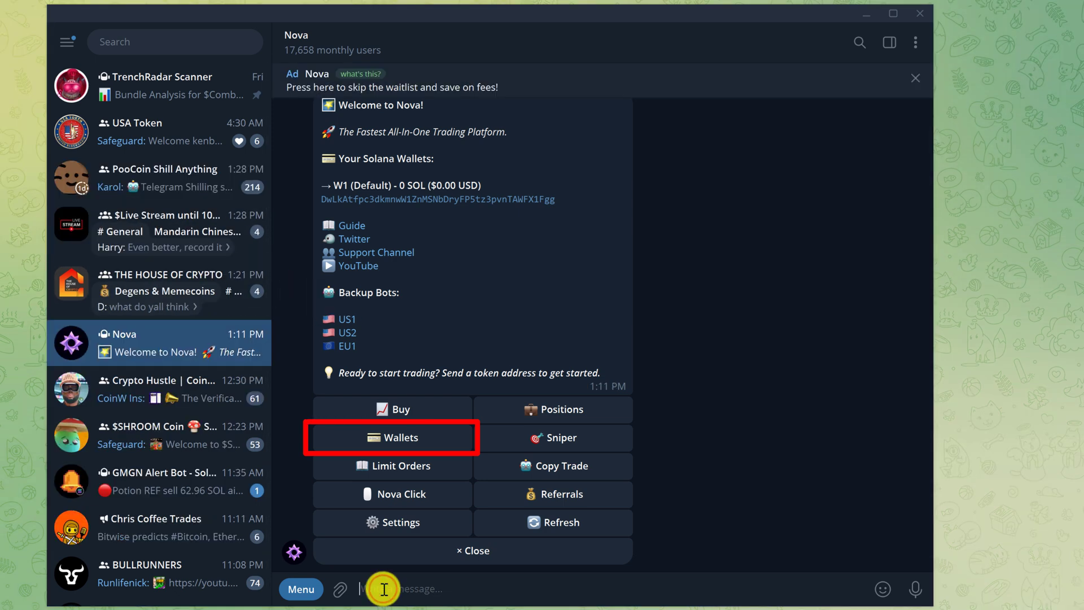
pyautogui.write('/')
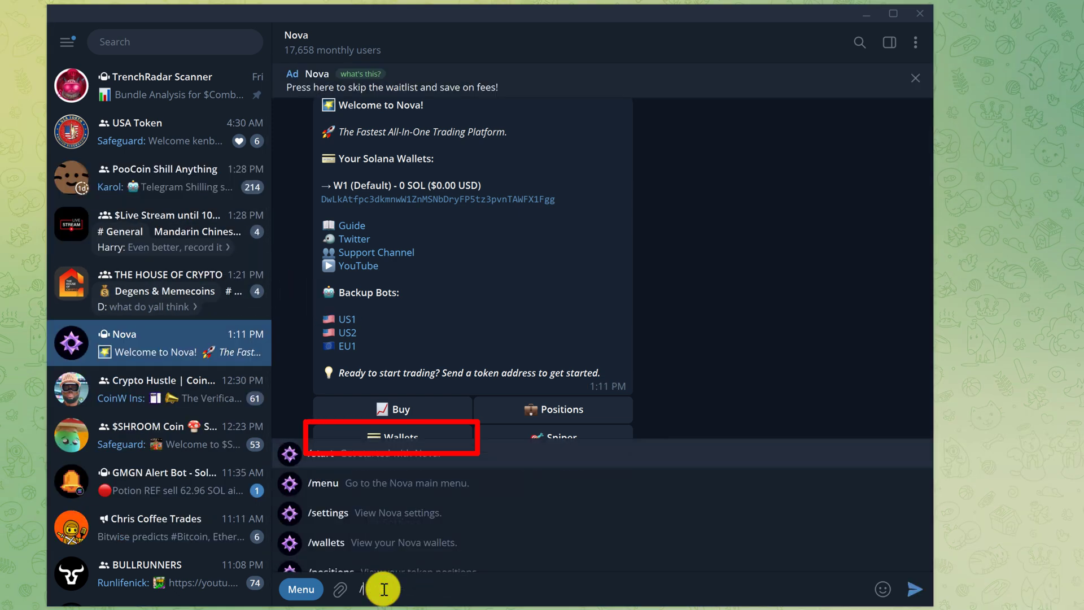
pyautogui.write('menu')
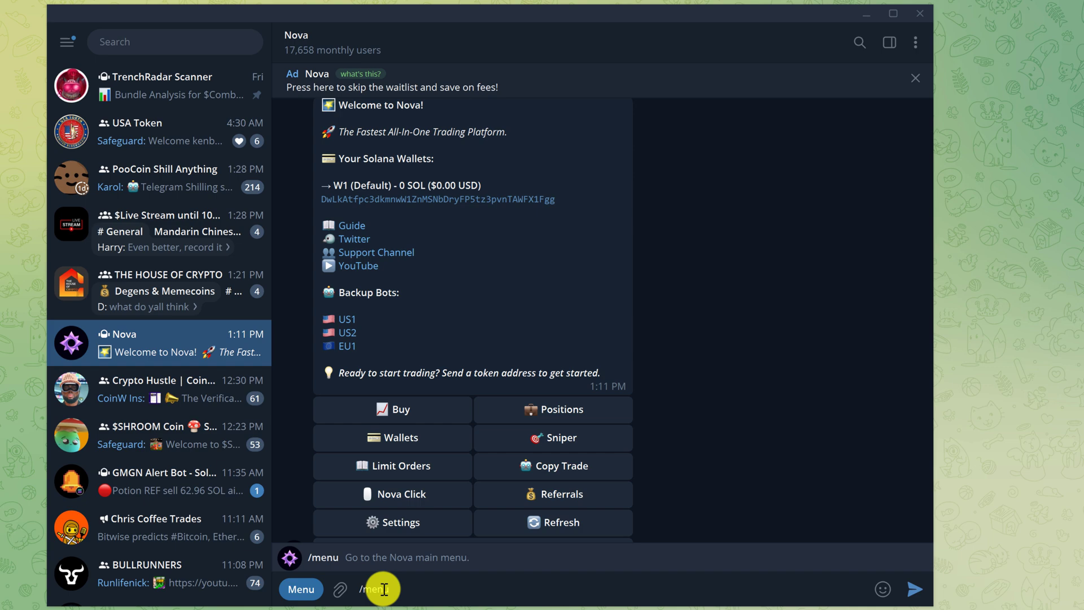
pyautogui.press('Return')
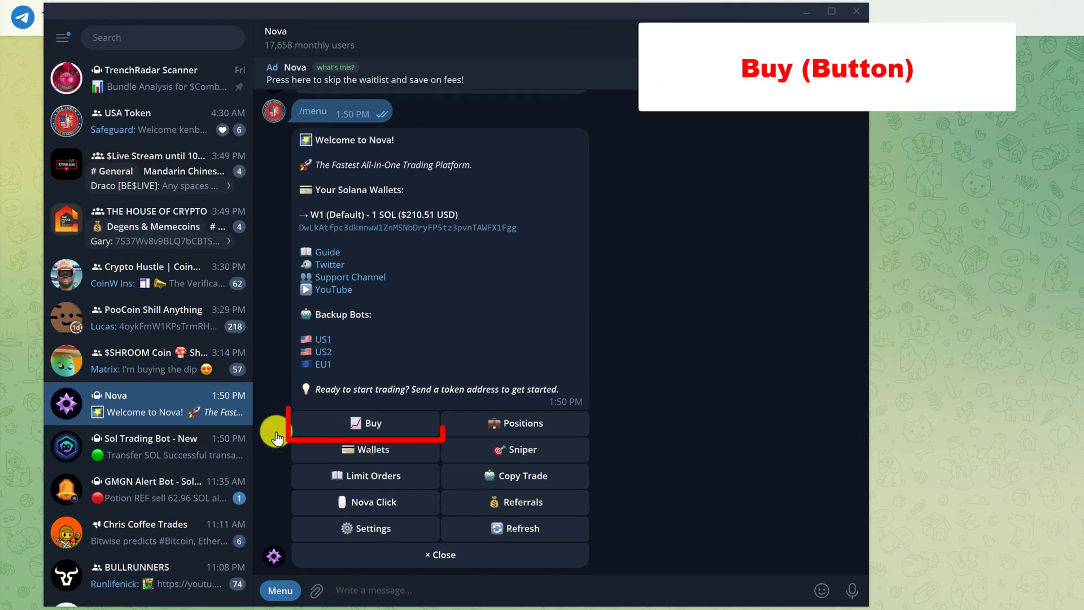
# Step: Choose Buy and send the FELON token address to get the Buy FELON panel
pyautogui.click(374, 424)
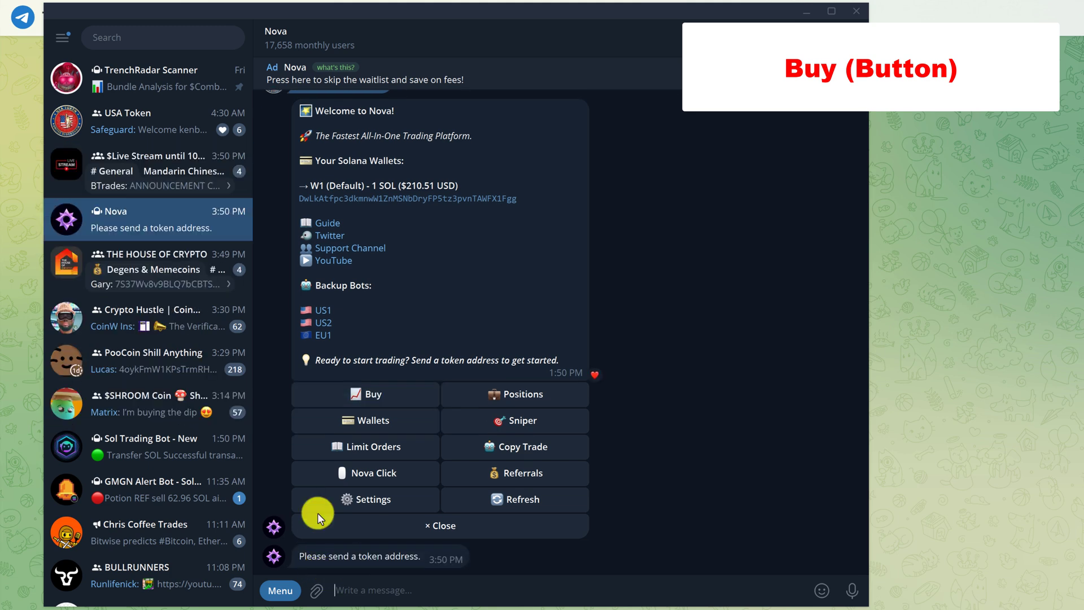
pyautogui.click(364, 589)
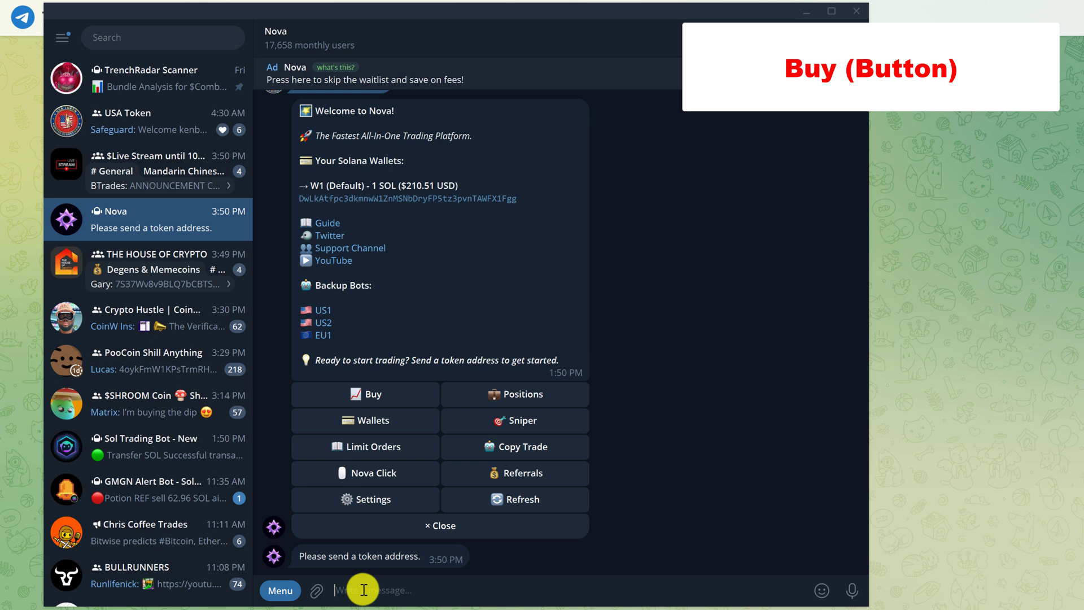
pyautogui.hotkey('ctrl', 'v')
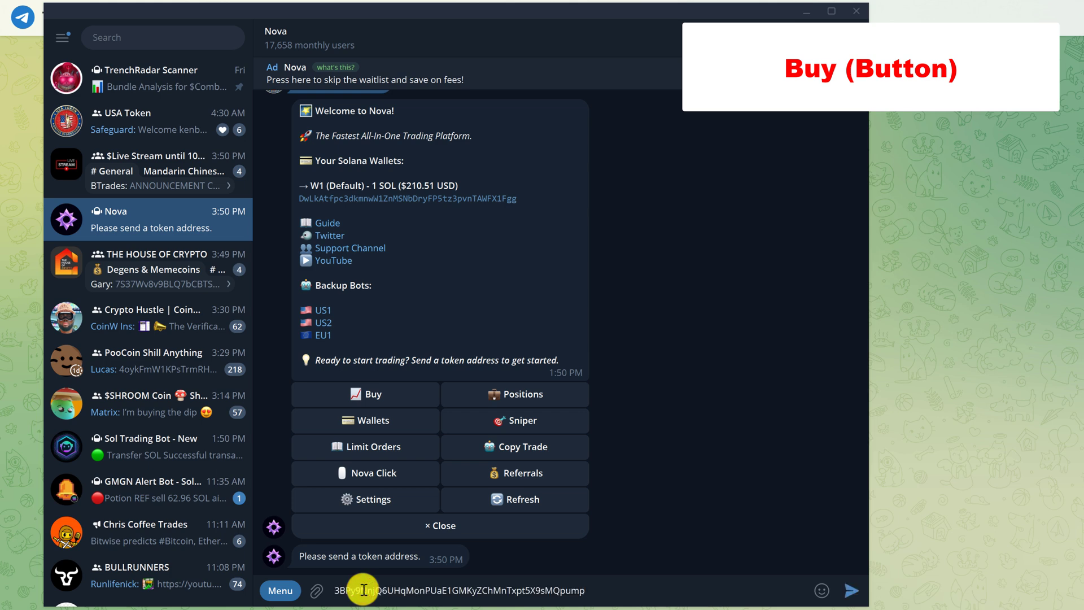
pyautogui.press('Return')
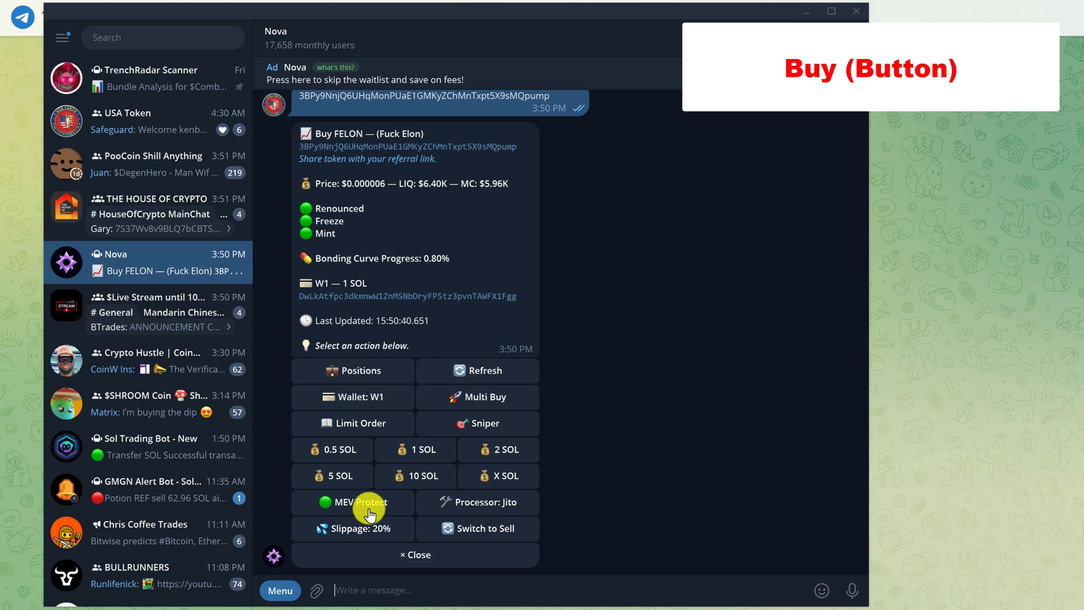
pyautogui.click(469, 508)
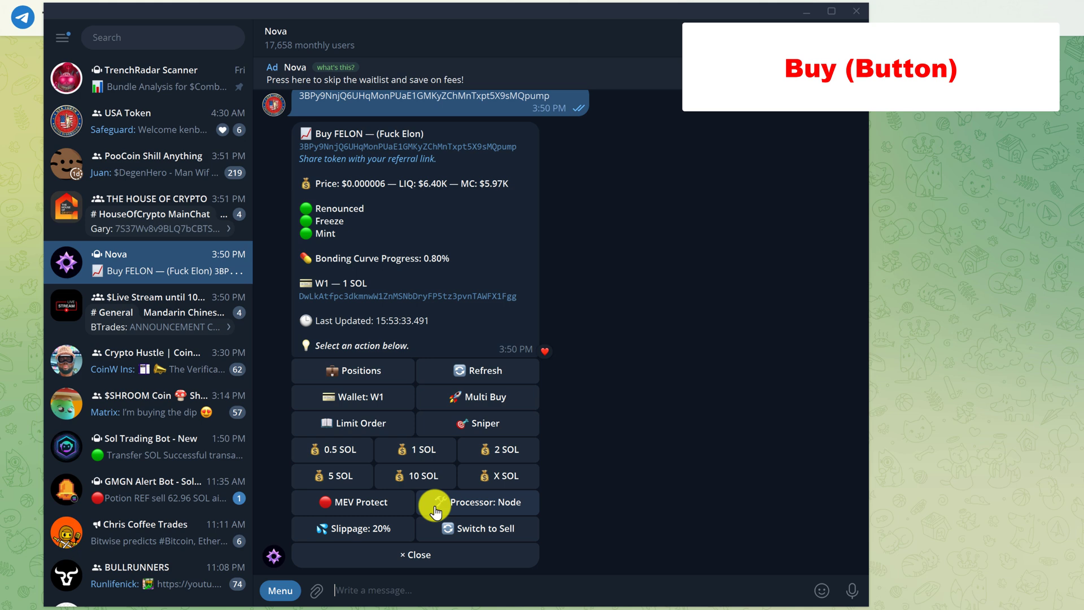
pyautogui.click(470, 508)
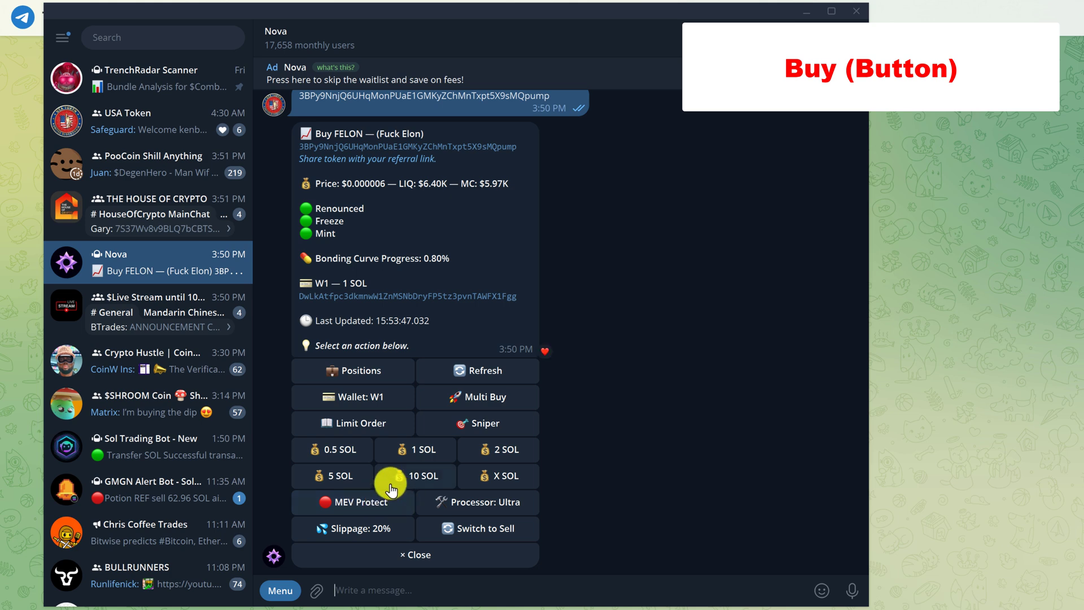
pyautogui.click(391, 508)
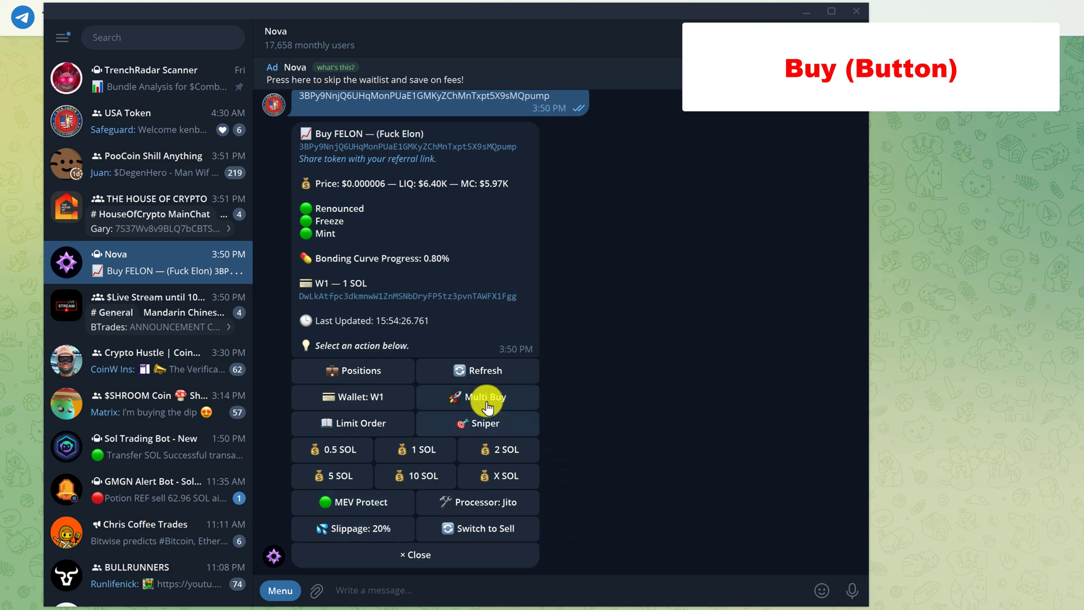
# Step: Buy FELON for 0.5 SOL, yielding 17.70M tokens, and close the Sell FELON panel
pyautogui.click(342, 458)
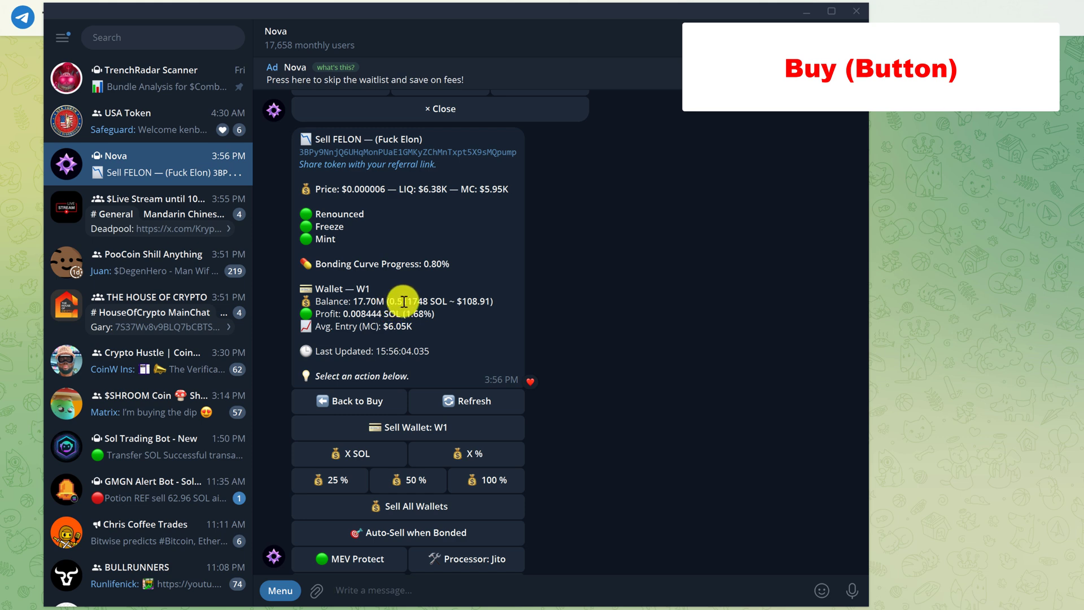
pyautogui.scroll(-2, 593, 458)
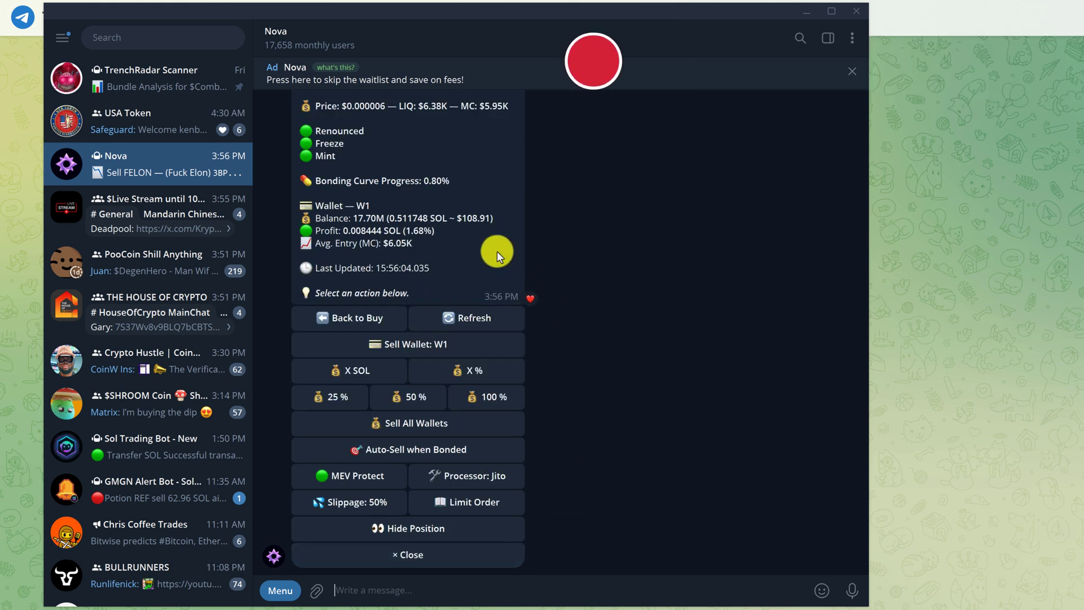
pyautogui.click(404, 556)
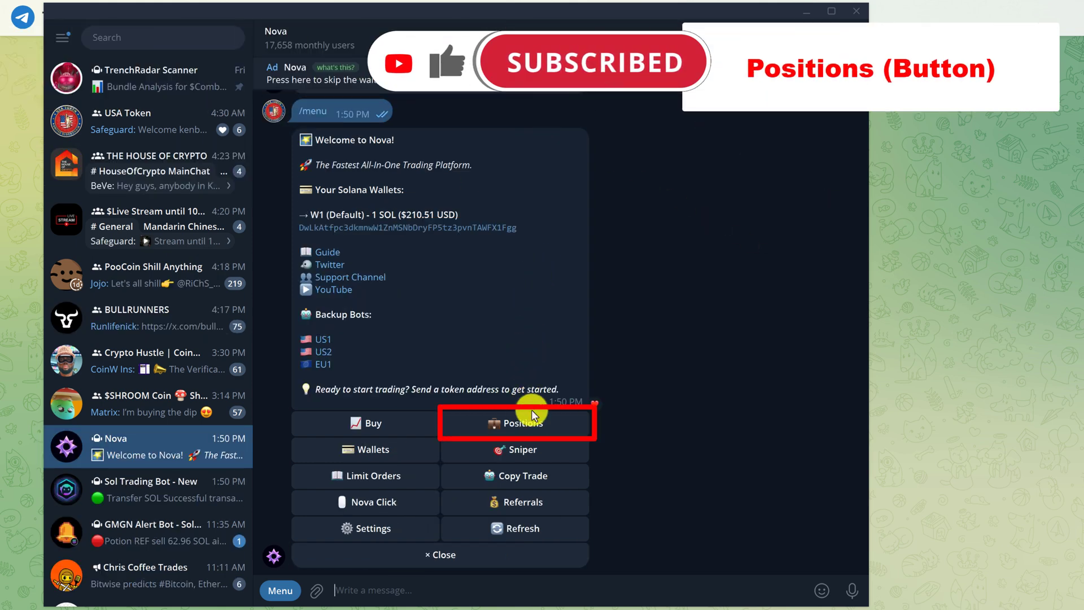
# Step: View the FELON position, then go back to the main menu showing W1 at 0.478618 SOL
pyautogui.click(554, 423)
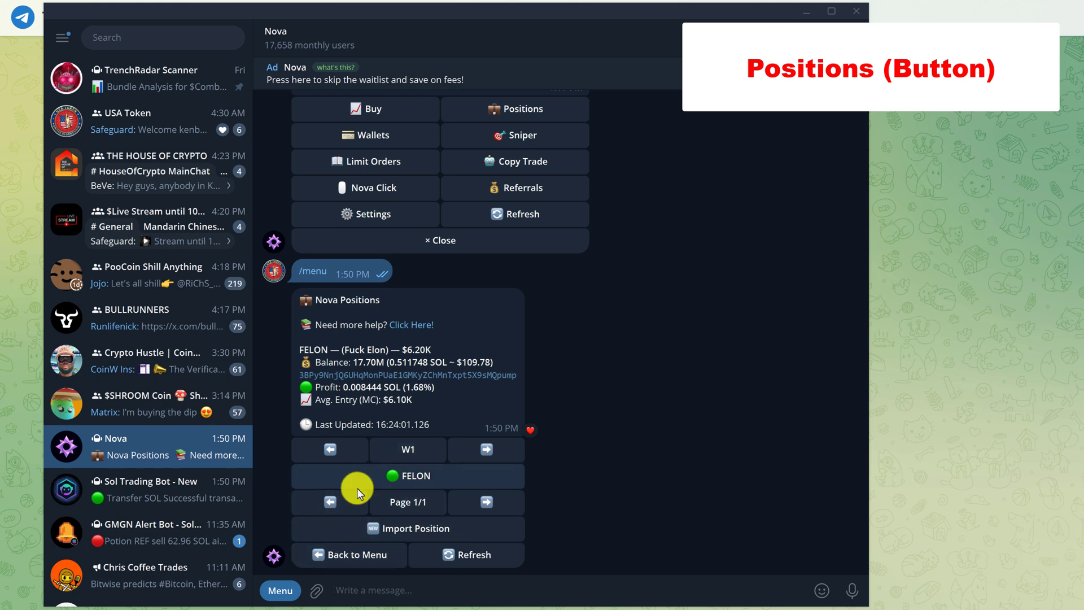
pyautogui.click(373, 556)
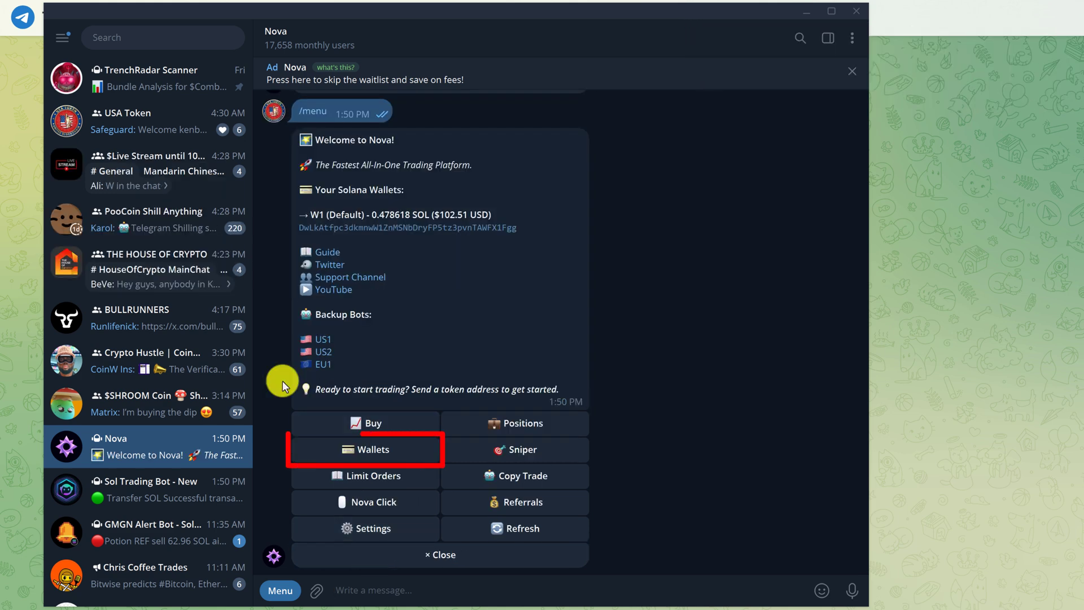
# Step: Open Wallet Settings to see W1 (Default) holding 0.478618 SOL ($103.25)
pyautogui.click(324, 453)
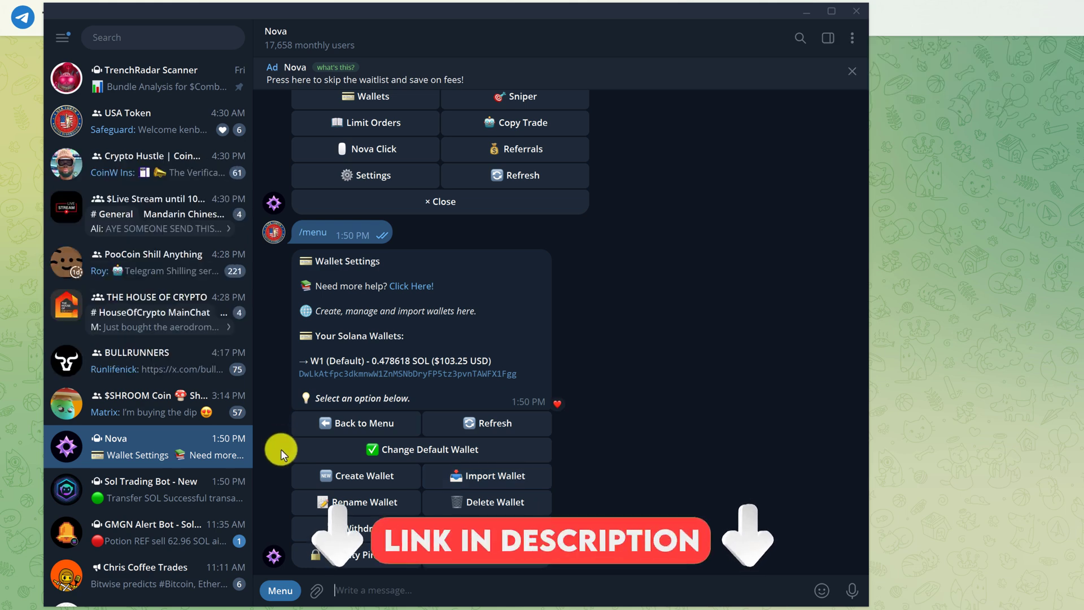
# Step: Return to the main menu and check Limit Orders, which shows none active
pyautogui.click(374, 422)
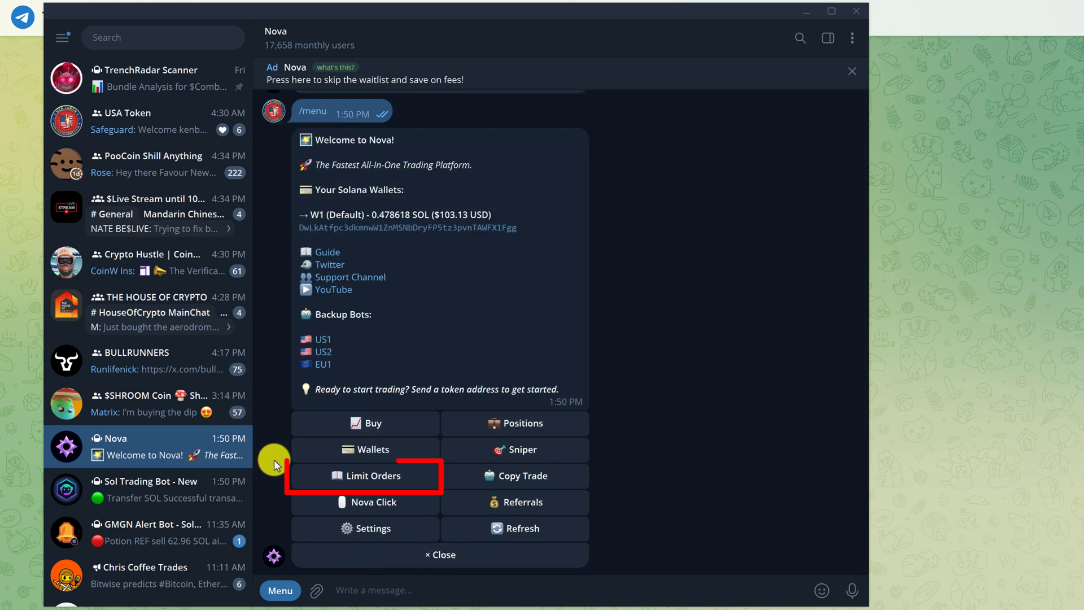
pyautogui.click(390, 477)
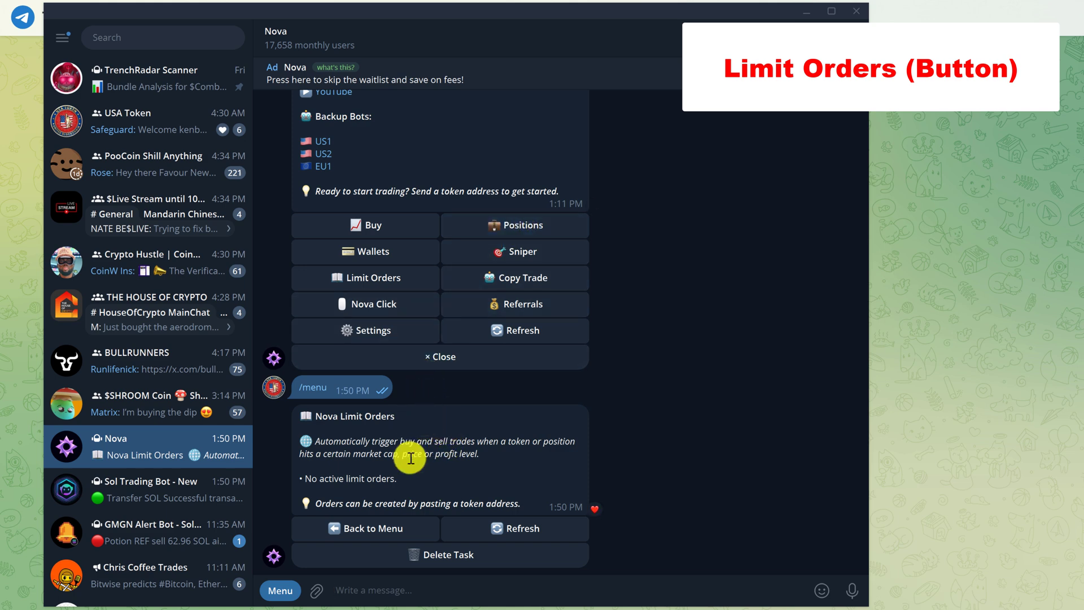
# Step: From the main menu, open Copy Trade, heart its message, and start a New Task
pyautogui.click(384, 531)
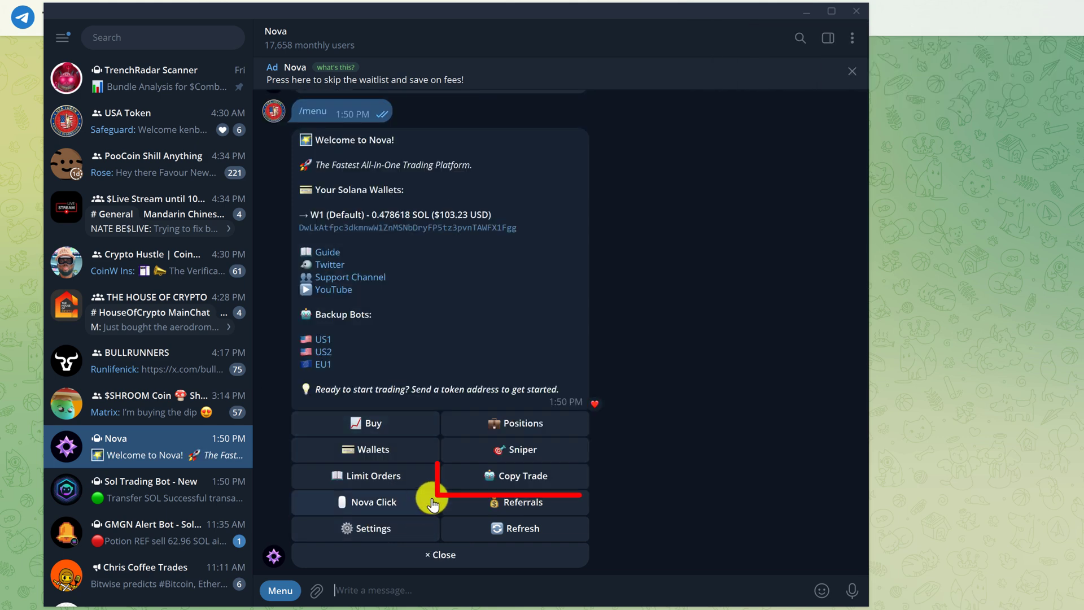
pyautogui.click(562, 480)
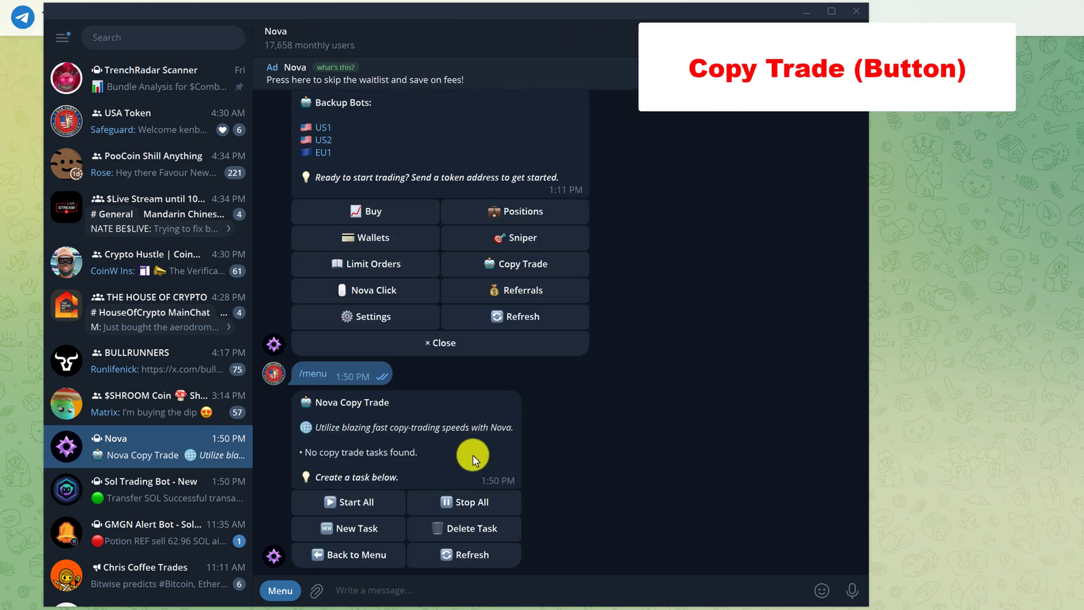
pyautogui.doubleClick(351, 450)
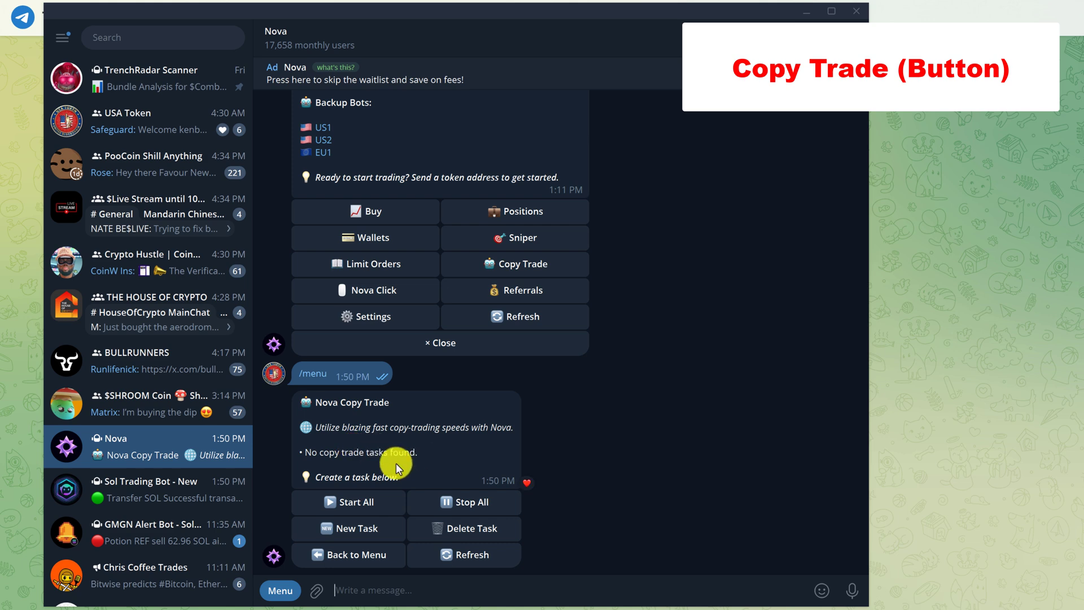
pyautogui.click(351, 531)
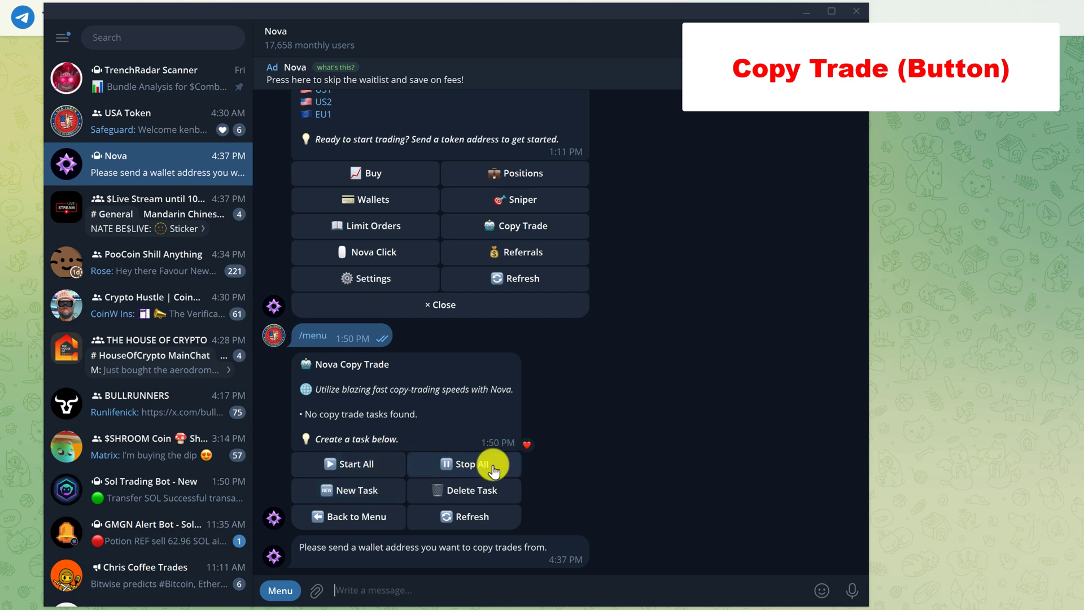
# Step: Check the Sniper section for active tasks (none), then return to the main menu
pyautogui.click(369, 516)
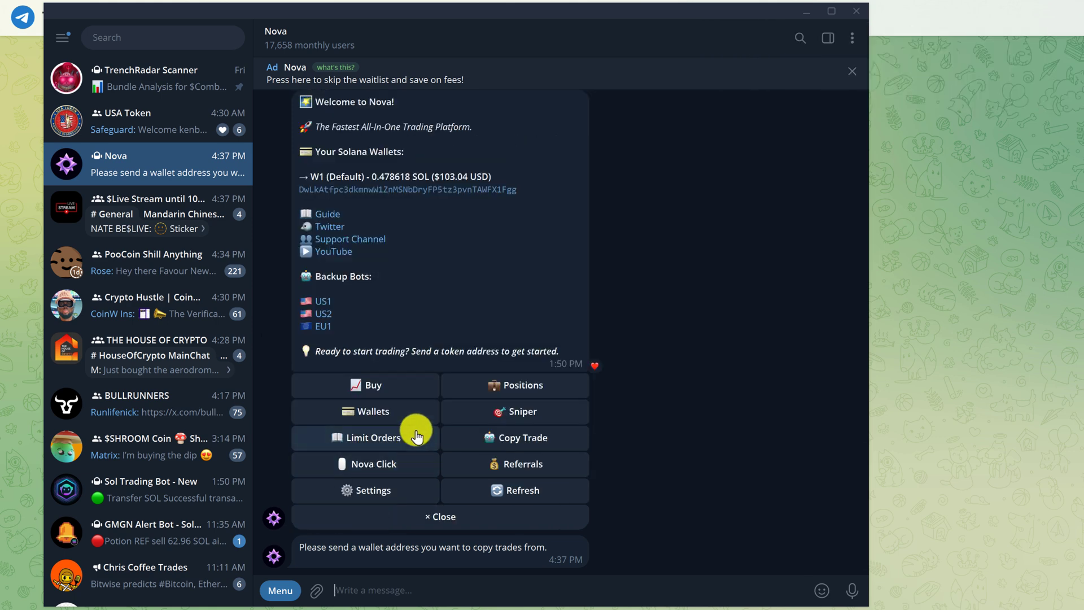
pyautogui.click(559, 417)
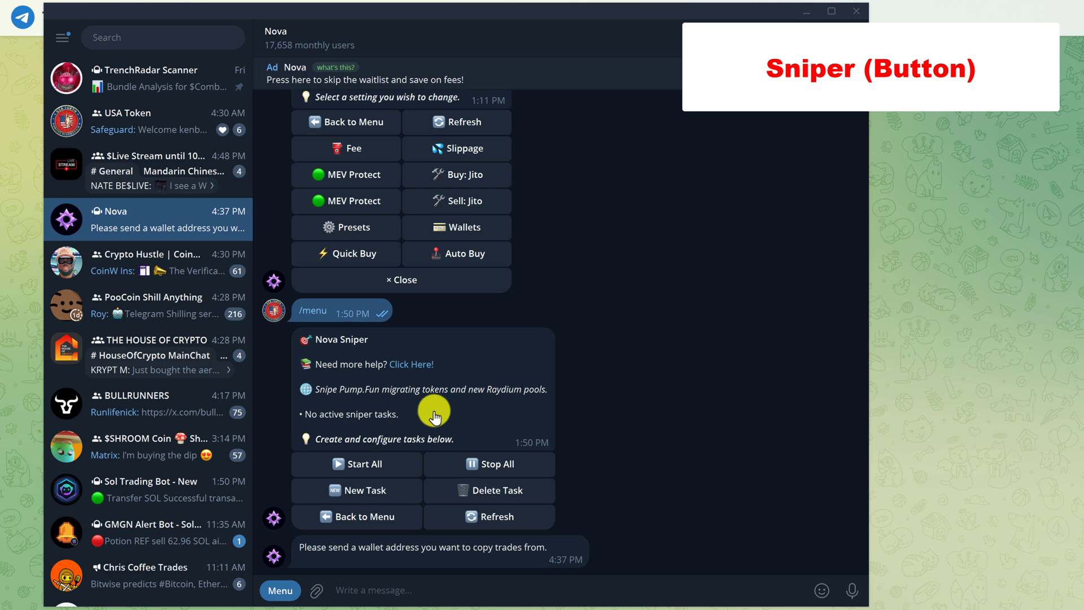
pyautogui.click(392, 517)
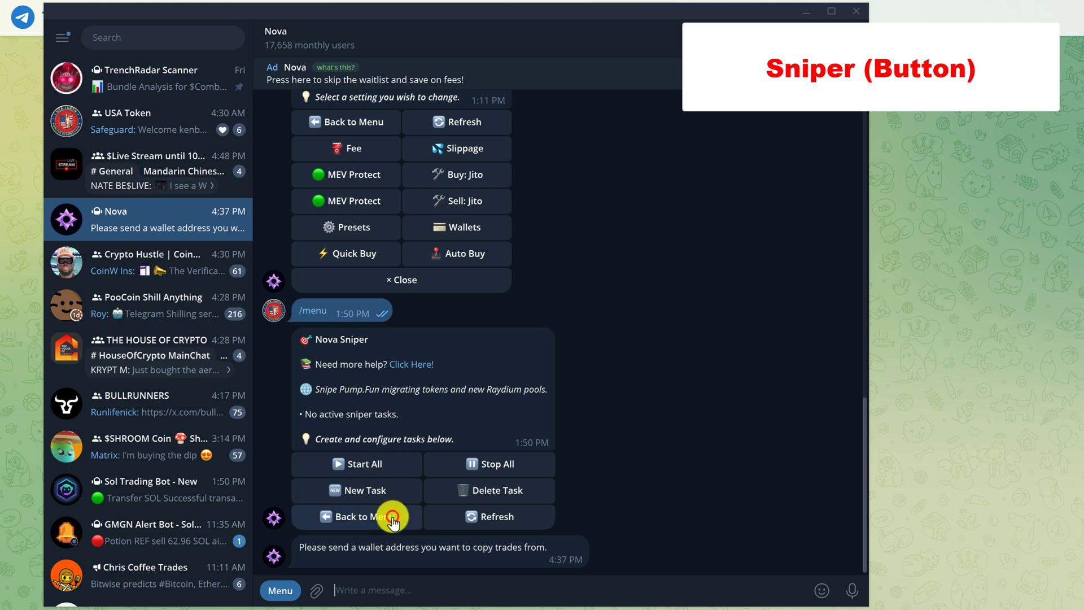
# Step: Select FELON under Positions to show its 17.70M holding and 3.03% bonding progress
pyautogui.click(524, 389)
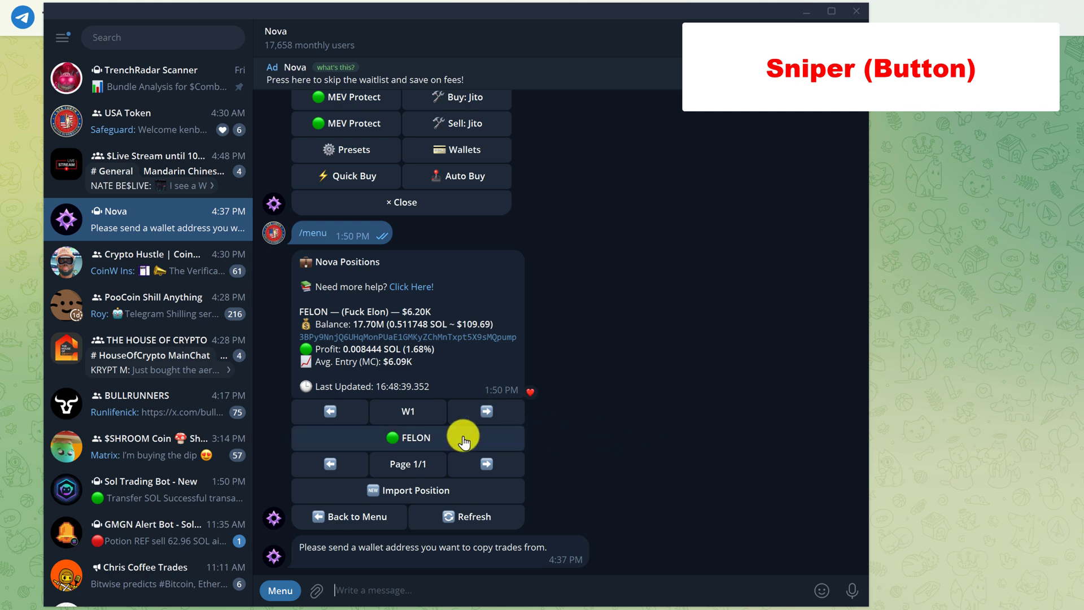
pyautogui.click(463, 439)
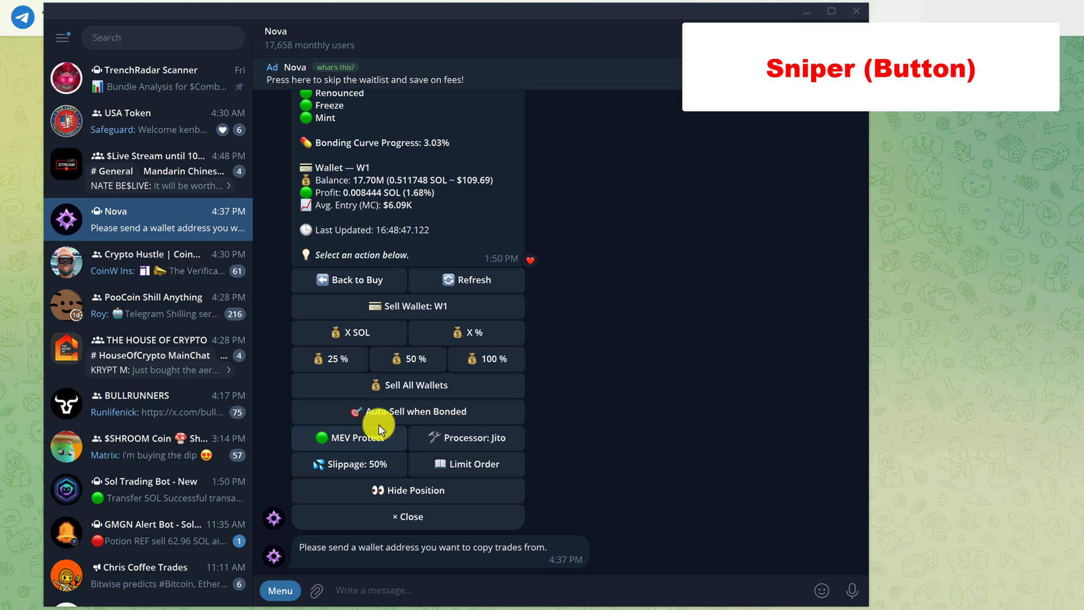
# Step: Create the FELON auto-sell-on-bond task (100% sell, 100% slippage, Jito) and switch it to Running
pyautogui.click(476, 417)
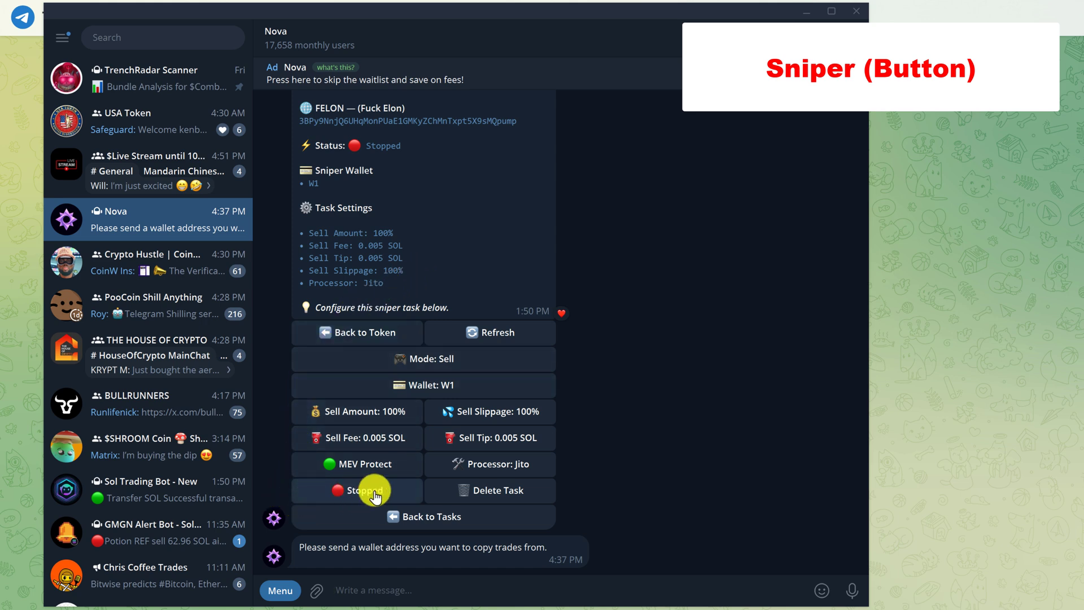
pyautogui.click(394, 494)
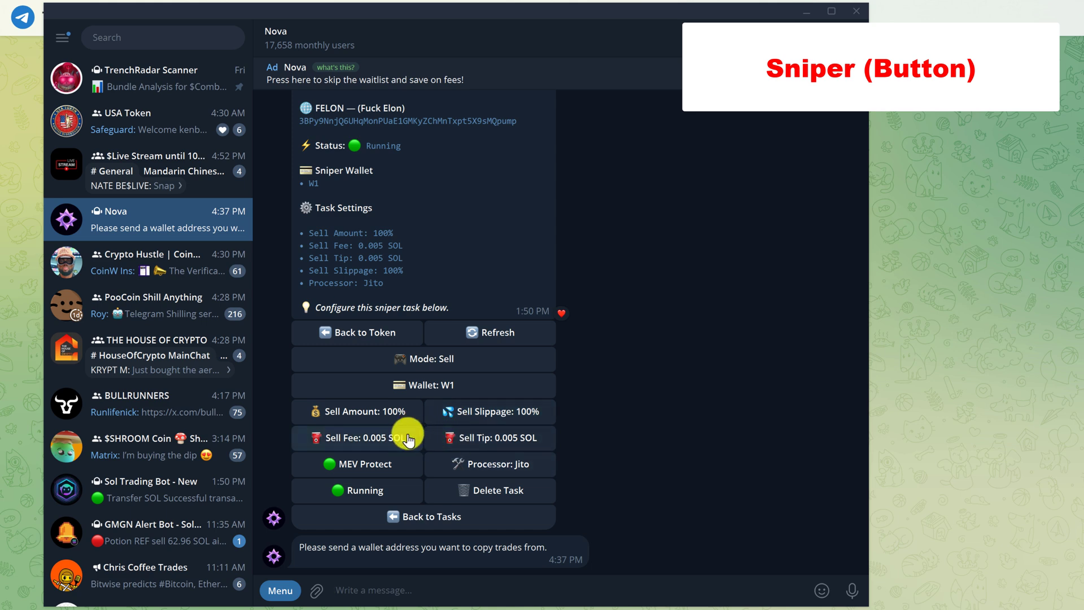
# Step: Return to the Sniper task list showing Task 1 running for FELON on wallet W1
pyautogui.click(443, 516)
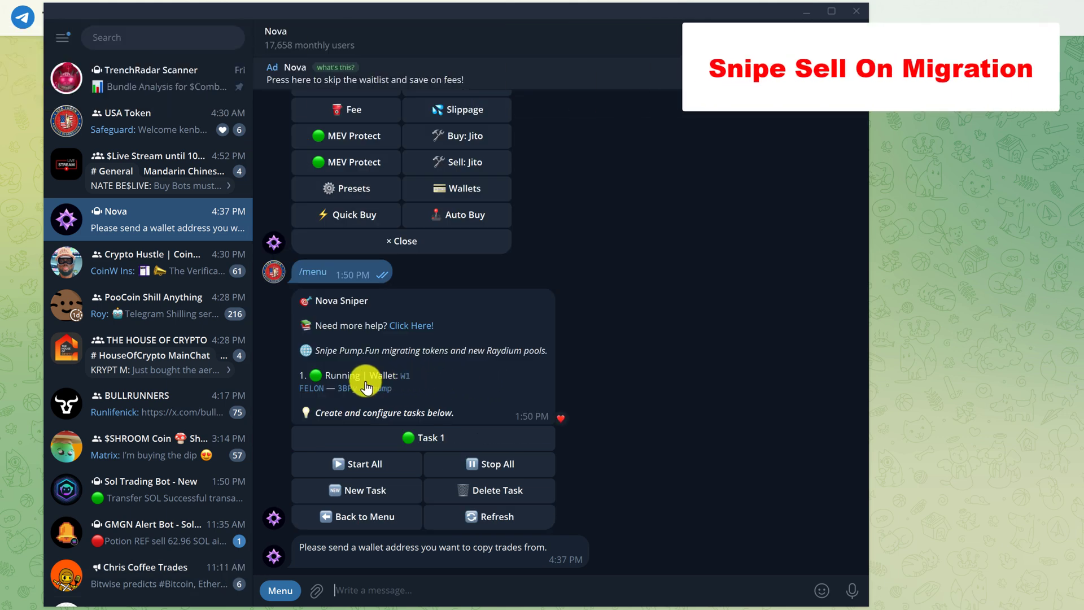